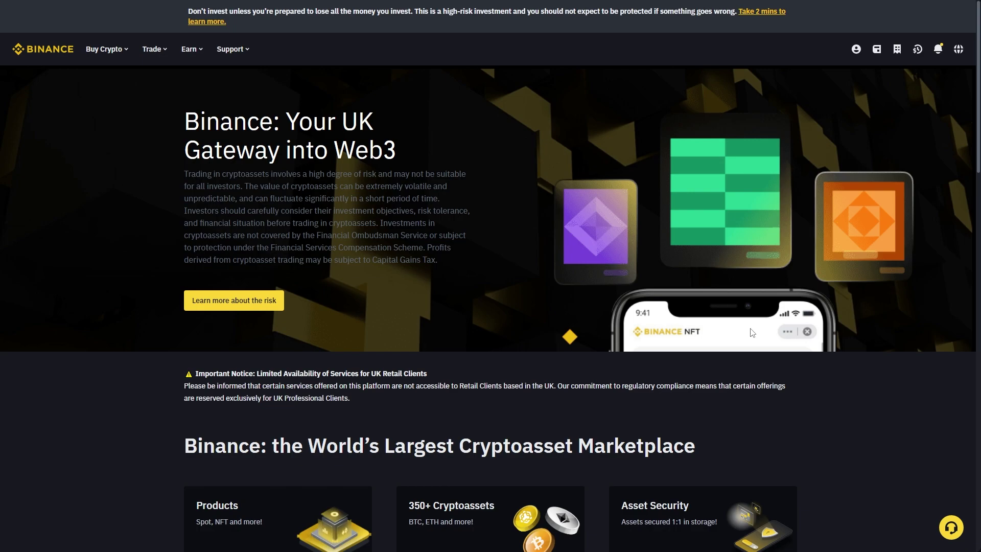
# Go to Account Wallet to show the Spot balances of AVAX, BNB and USDT
pyautogui.moveTo(877, 49)
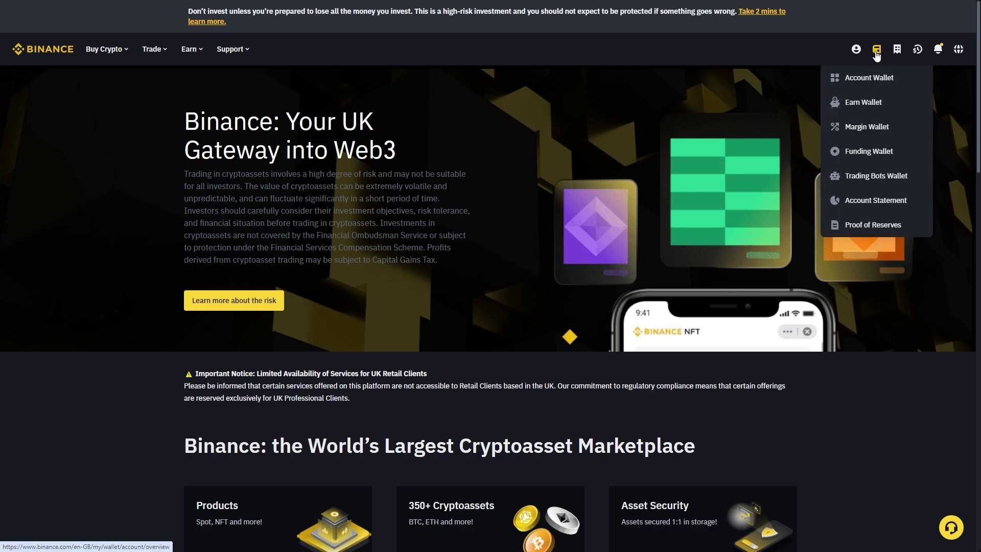
pyautogui.click(895, 81)
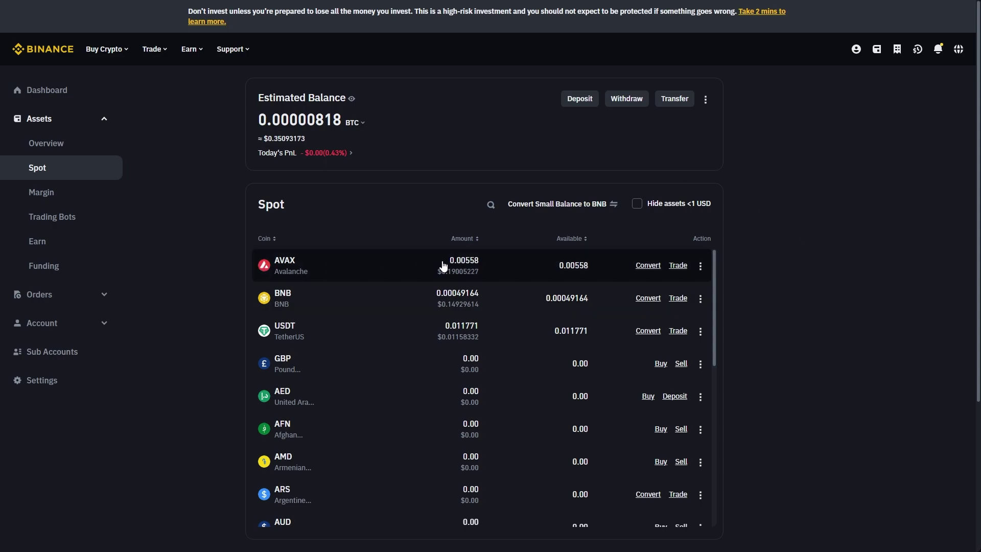
# Begin a crypto withdrawal from Spot and pick AVAX as the coin
pyautogui.click(633, 100)
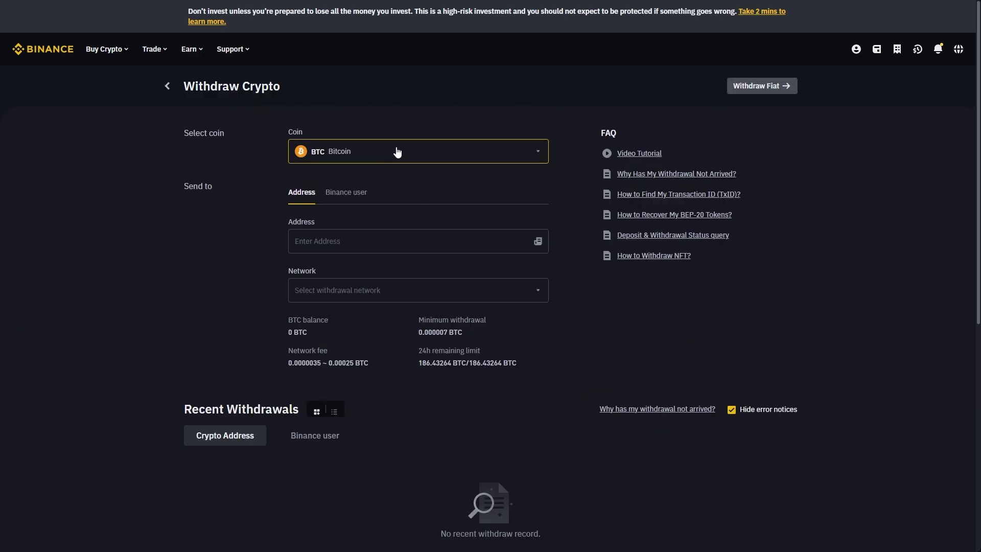
pyautogui.click(396, 151)
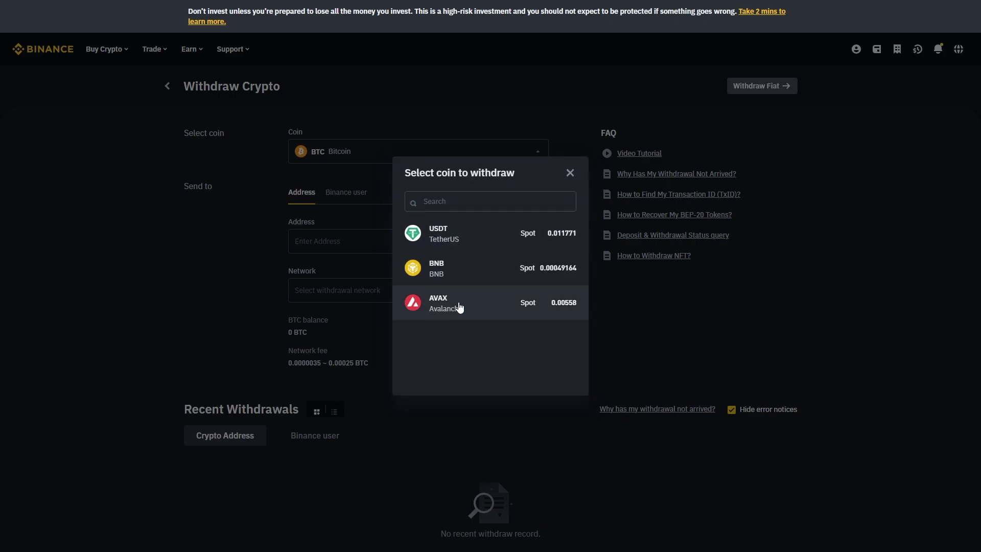
pyautogui.click(460, 307)
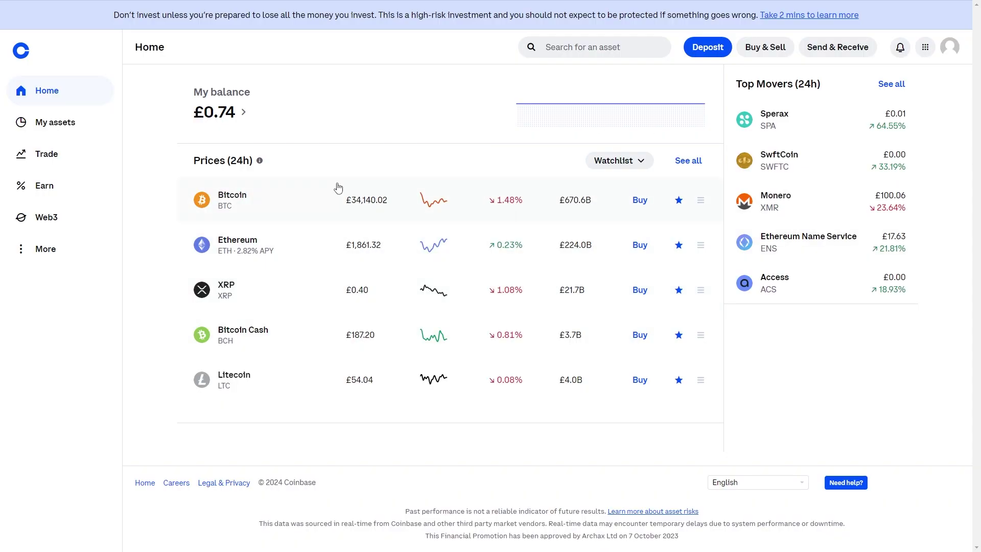
# In Coinbase Receive, search 'avax' and choose Avalanche as the asset
pyautogui.click(842, 49)
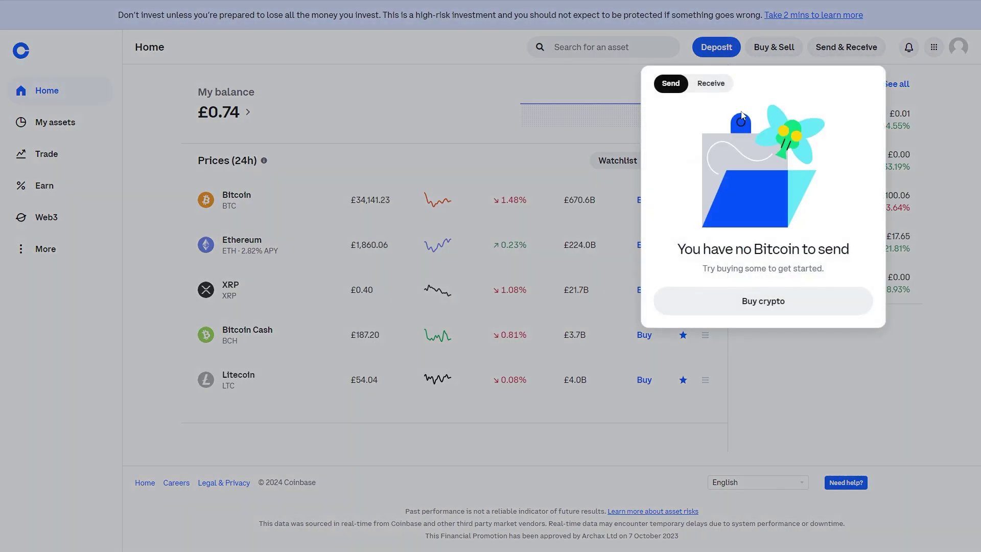
pyautogui.click(721, 91)
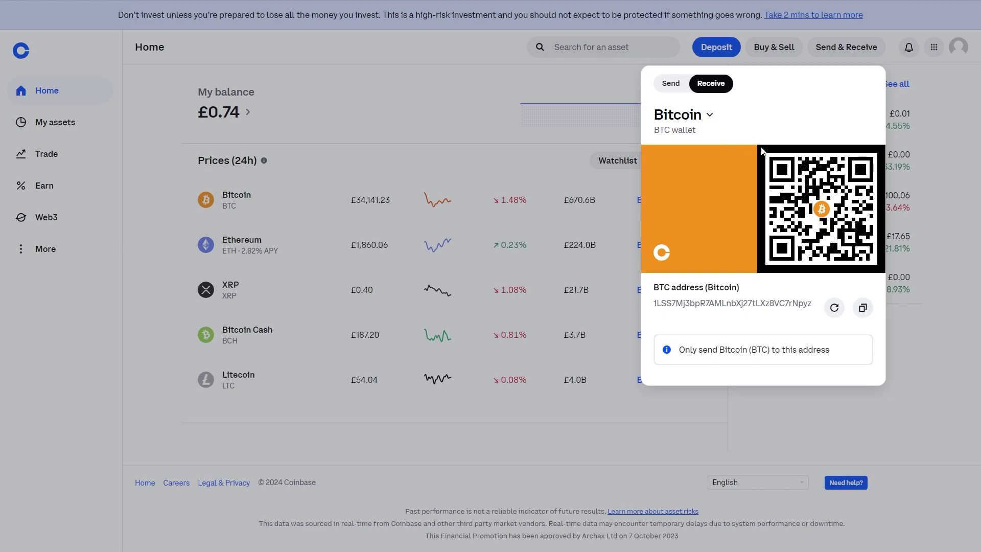
pyautogui.click(710, 115)
pyautogui.click(684, 123)
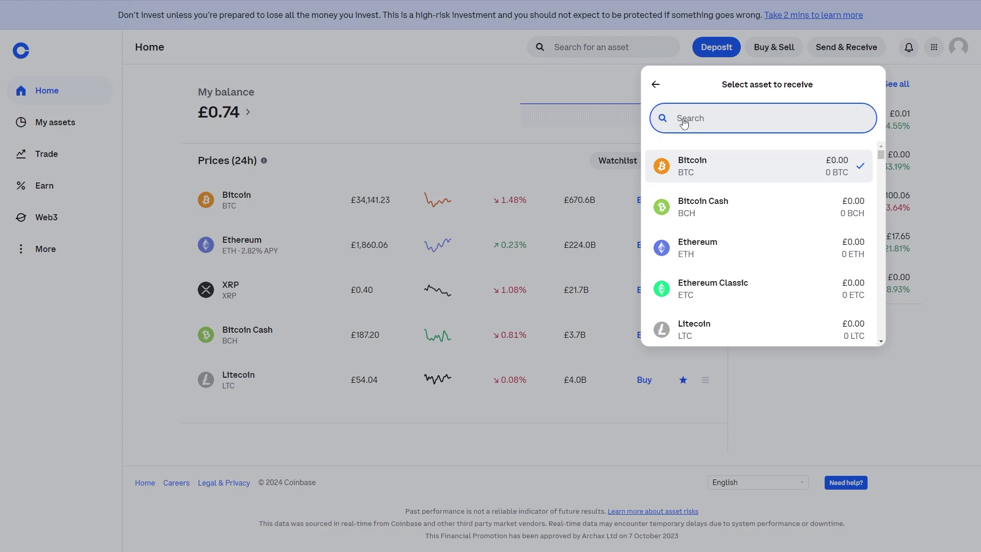
pyautogui.write('avax')
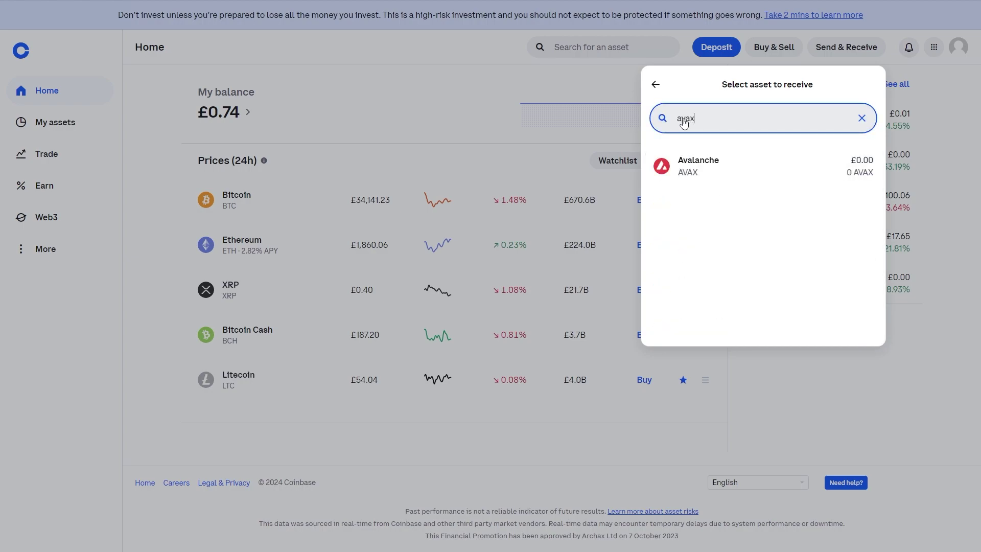
pyautogui.hotkey('ctrl', 'a')
pyautogui.write('eth')
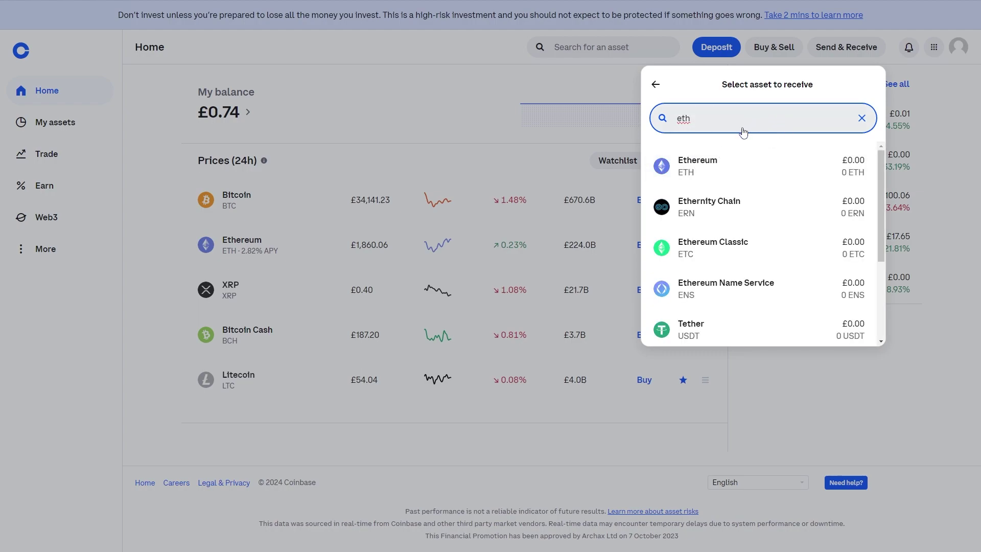
pyautogui.hotkey('ctrl', 'z')
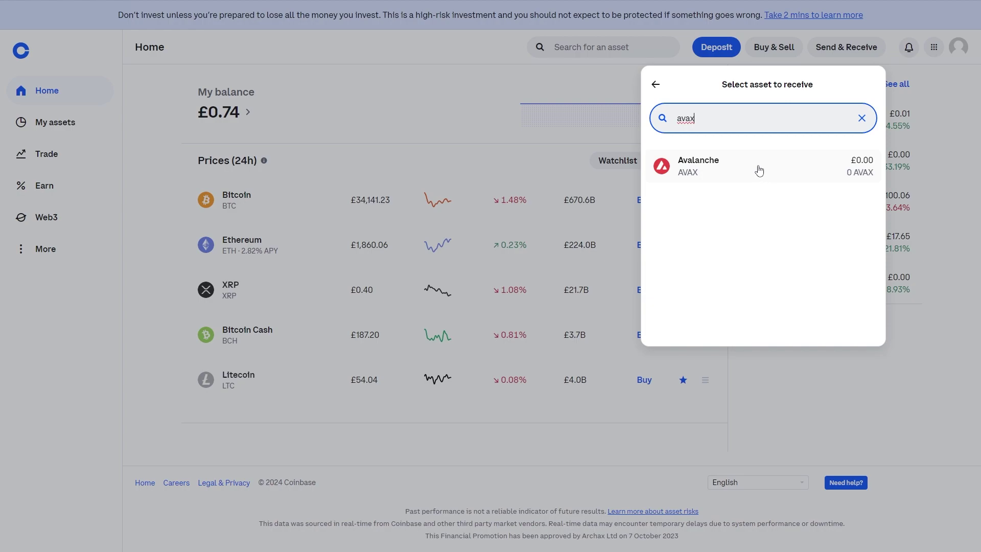
pyautogui.click(759, 171)
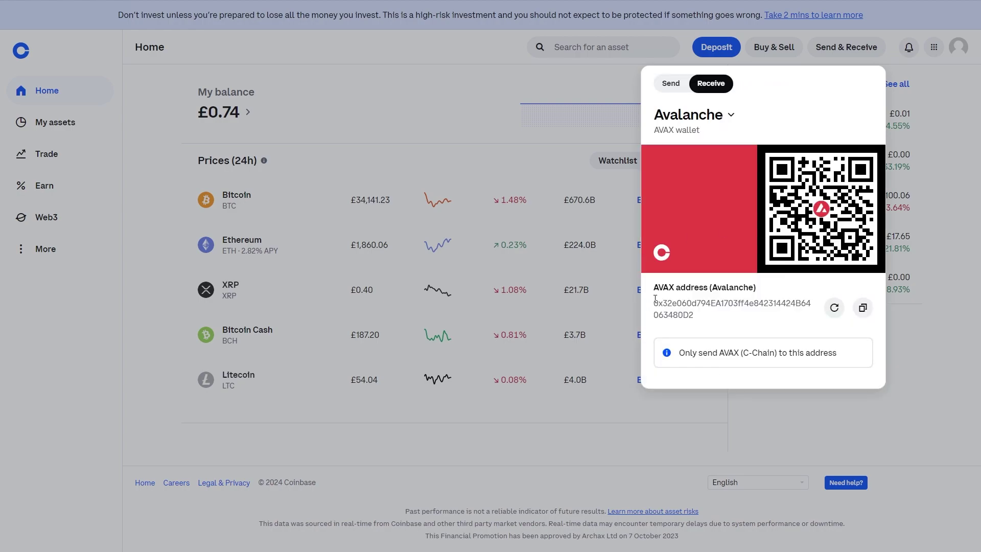
# Copy the Avalanche receiving address to the clipboard
pyautogui.moveTo(655, 298); pyautogui.dragTo(708, 304)
pyautogui.click(706, 318)
pyautogui.moveTo(653, 291); pyautogui.dragTo(750, 283)
pyautogui.click(768, 290)
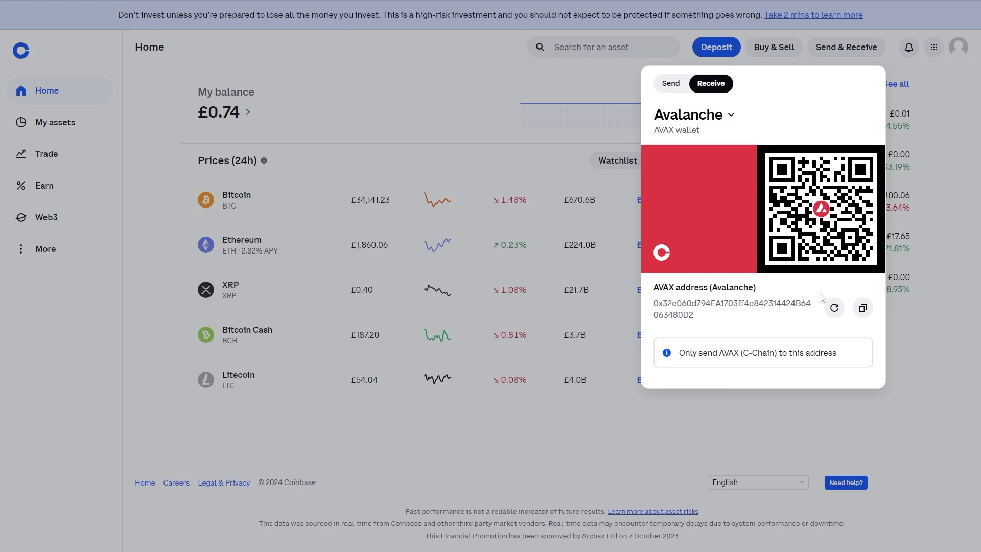
# Paste the Coinbase AVAX address into the Address field and list the available networks
pyautogui.click(869, 309)
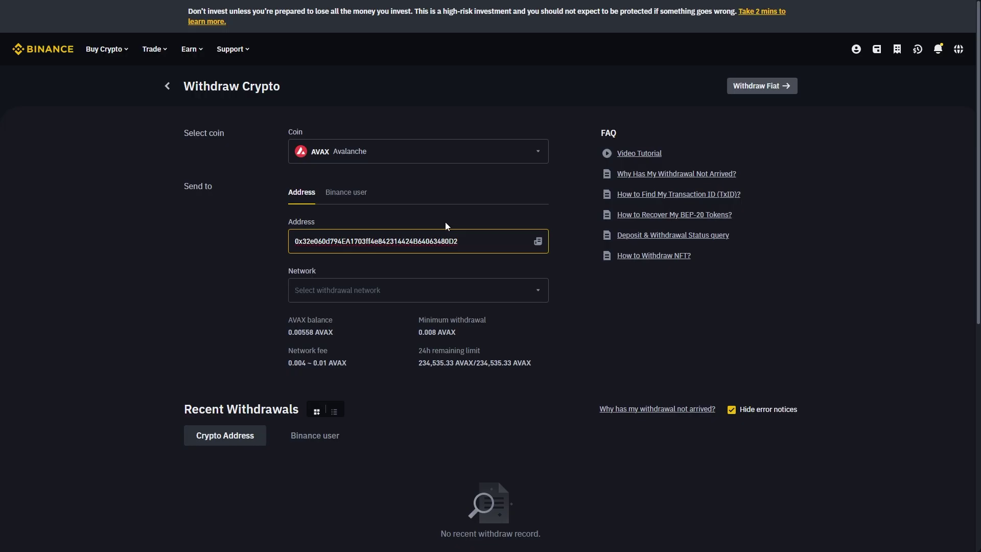
pyautogui.moveTo(295, 241); pyautogui.dragTo(514, 233)
pyautogui.doubleClick(302, 271)
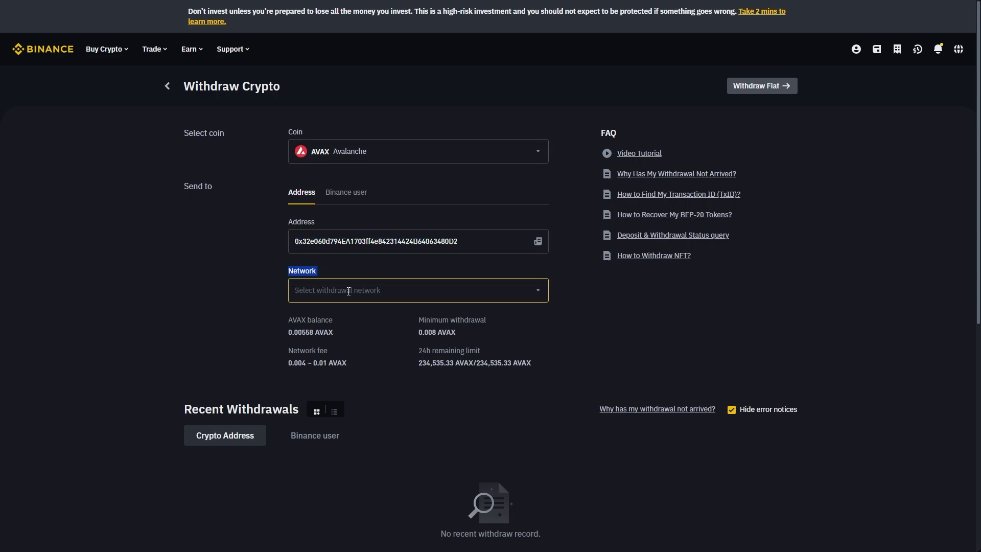
pyautogui.click(347, 290)
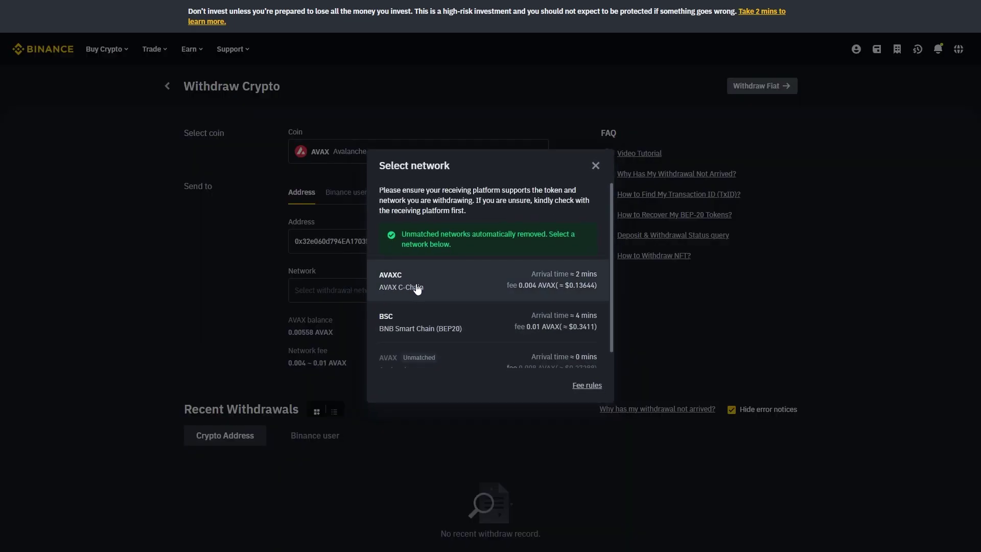
pyautogui.scroll(-1, 557, 283)
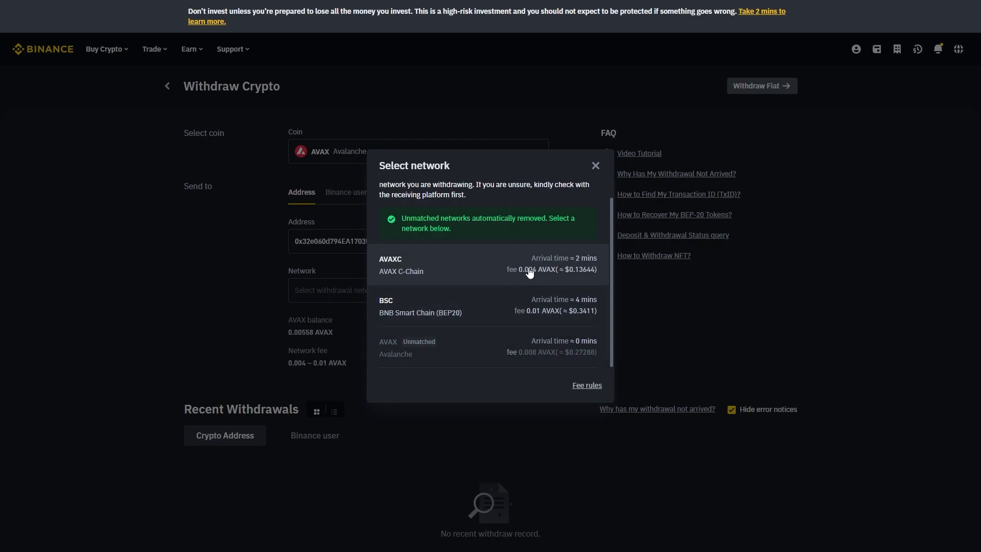
# Choose AVAX C-Chain, enter a 0.1 amount and include the Funding Wallet
pyautogui.click(452, 262)
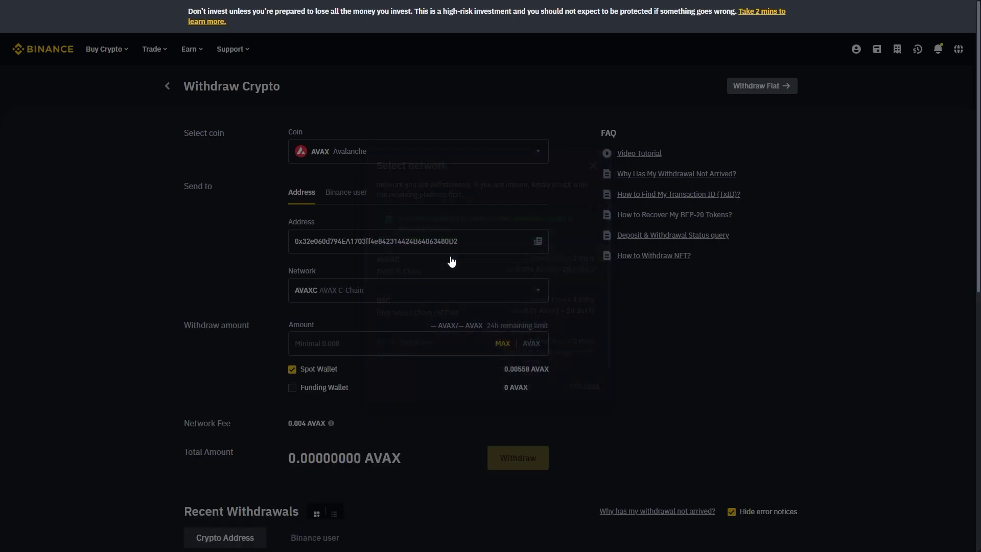
pyautogui.click(366, 344)
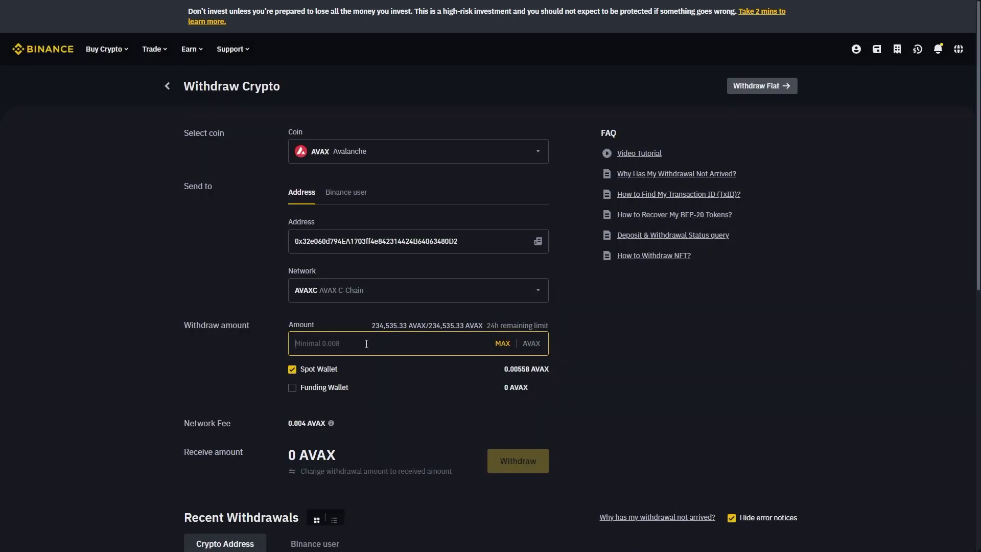
pyautogui.write('0.1')
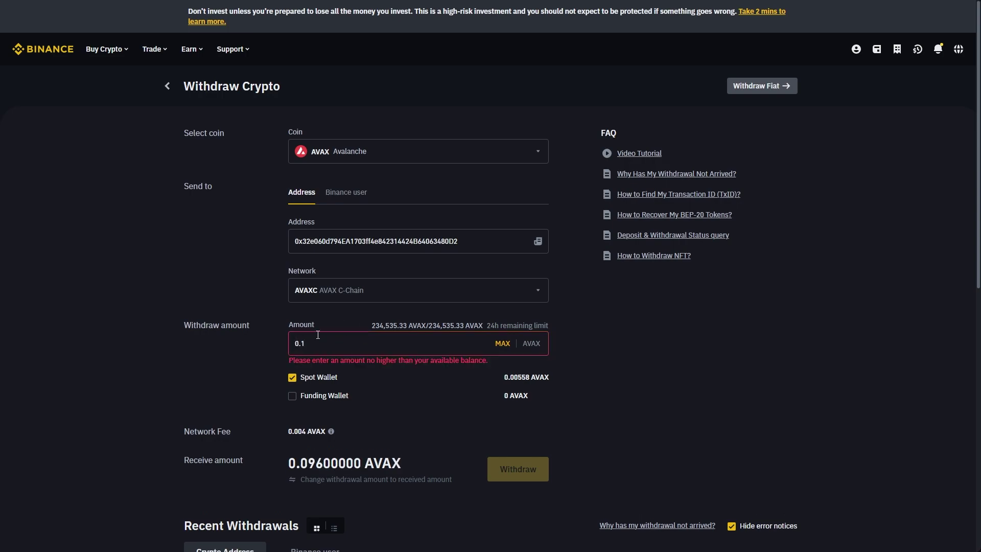
pyautogui.click(292, 396)
# Review the wallet sources, network fee and 0.096 AVAX receive amount
pyautogui.moveTo(341, 396); pyautogui.dragTo(305, 374)
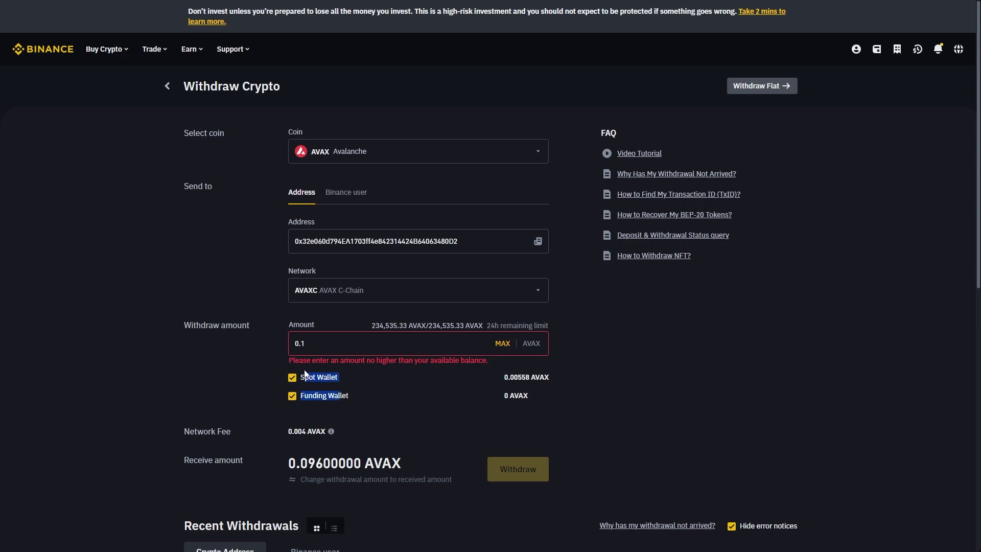
pyautogui.moveTo(484, 401); pyautogui.dragTo(560, 403)
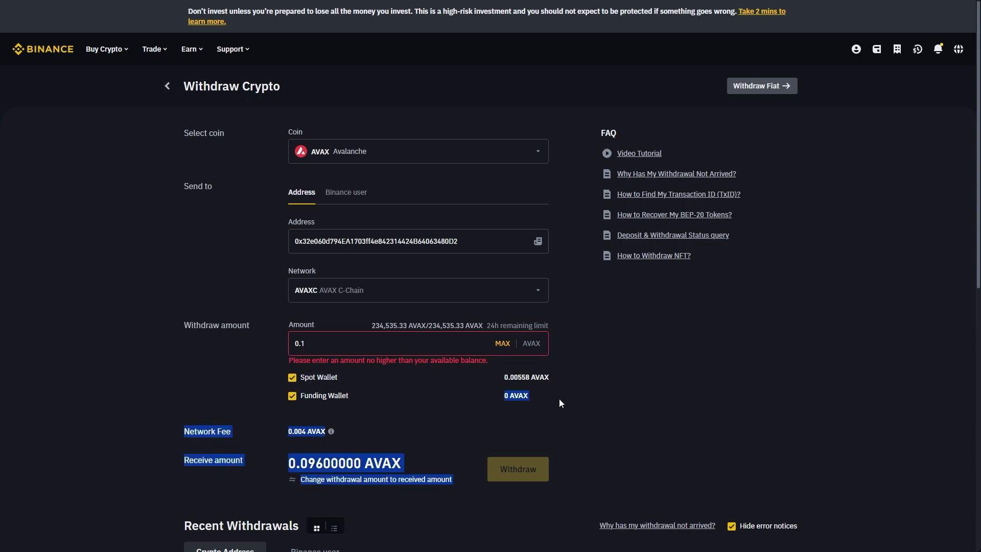
pyautogui.click(493, 400)
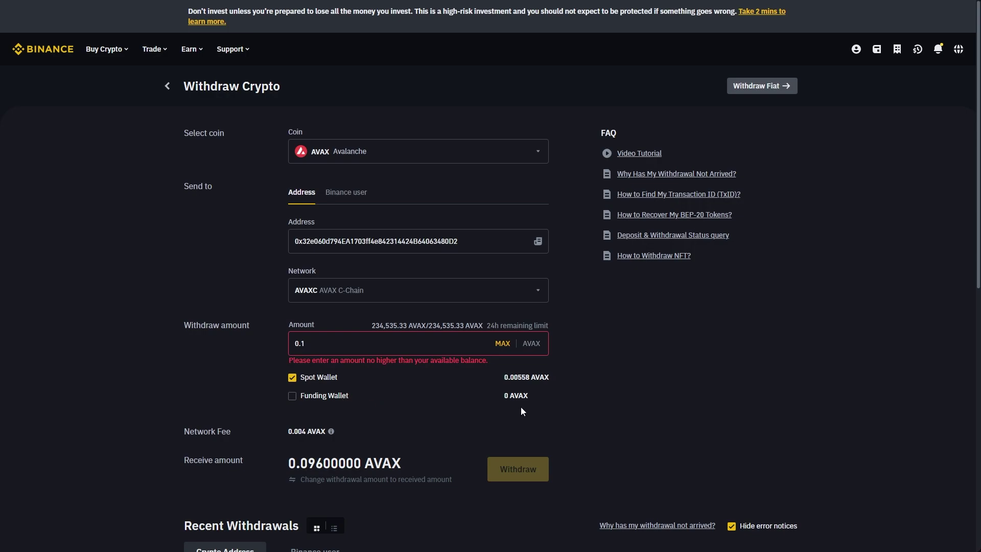
pyautogui.click(552, 404)
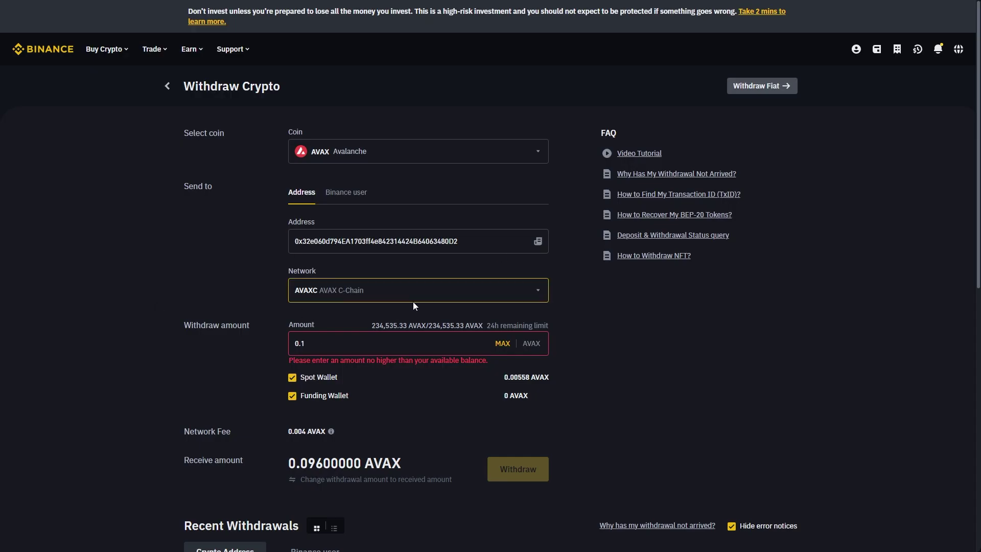
pyautogui.scroll(-2, 414, 302)
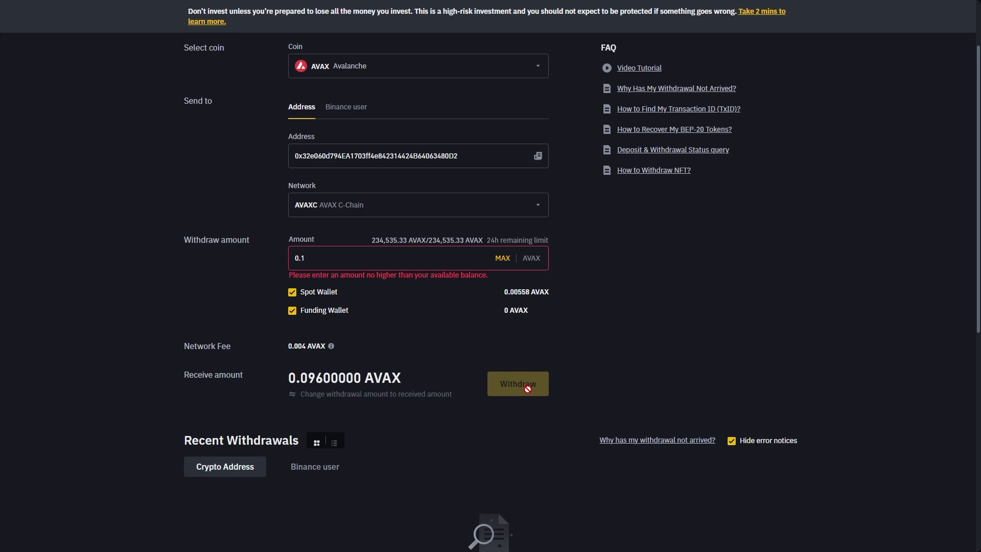
pyautogui.moveTo(278, 280); pyautogui.dragTo(500, 279)
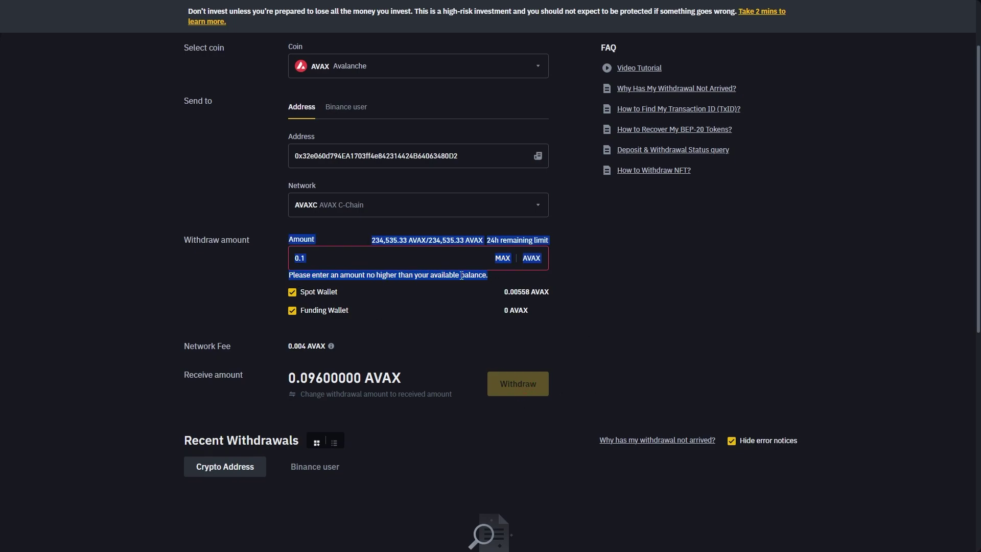
pyautogui.click(403, 263)
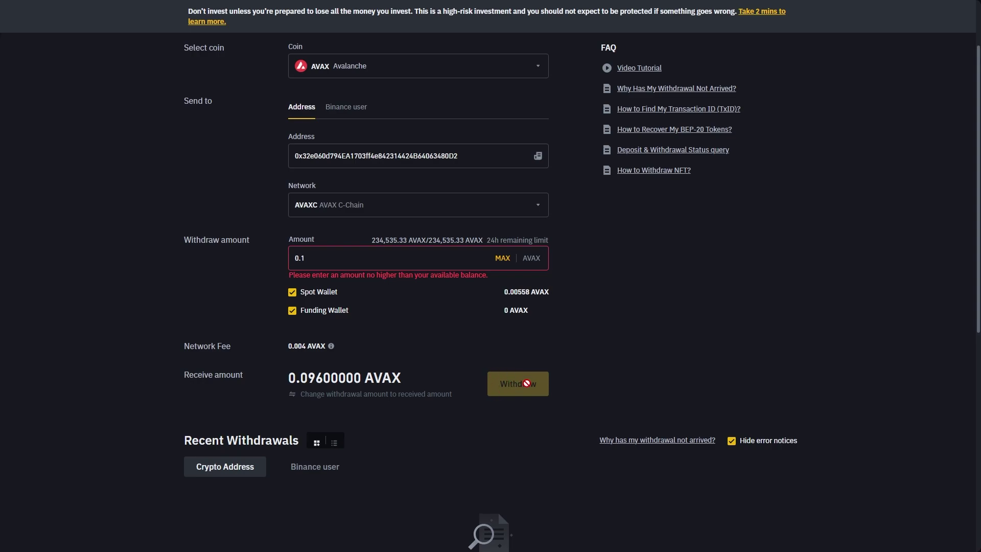
pyautogui.scroll(2, 526, 383)
pyautogui.scroll(-8, 428, 416)
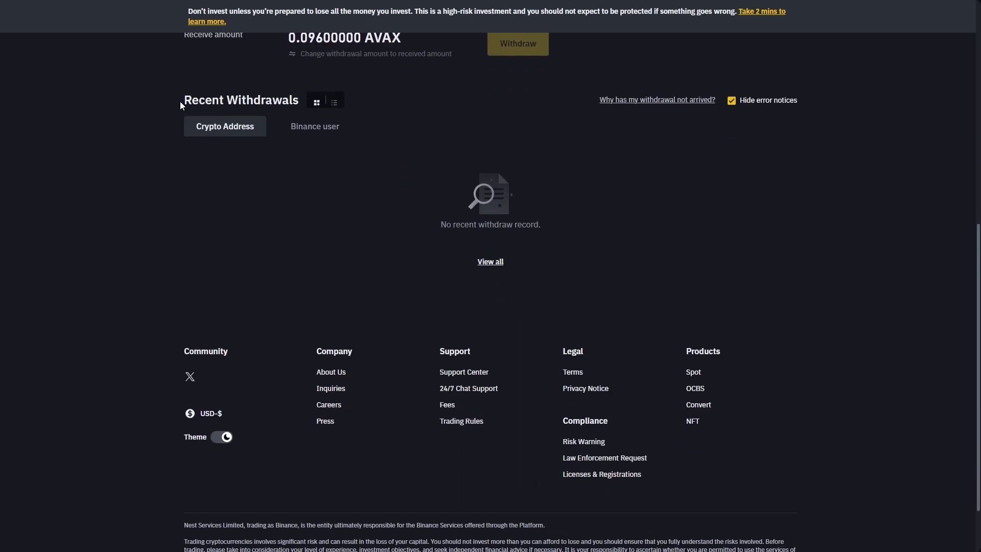
pyautogui.moveTo(181, 102); pyautogui.dragTo(299, 102)
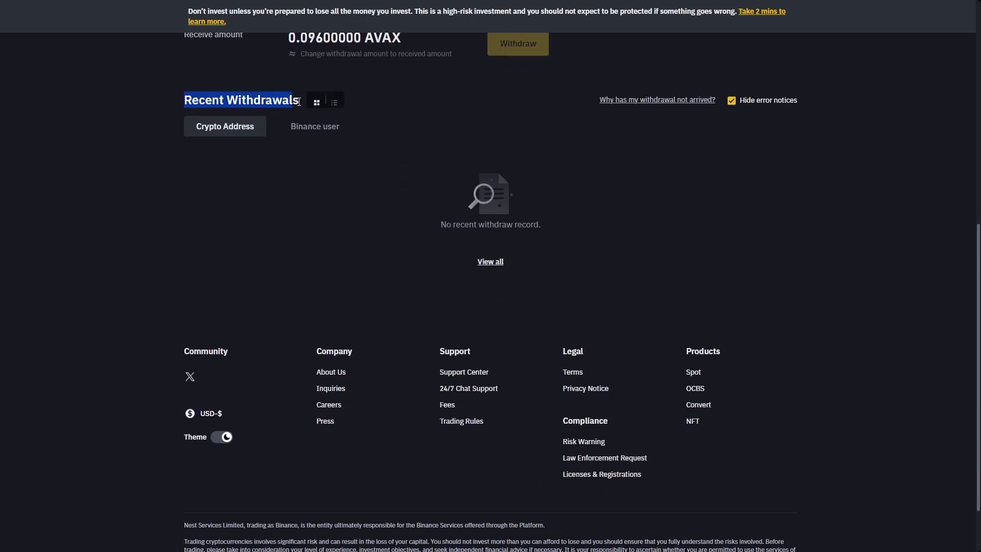
pyautogui.click(181, 205)
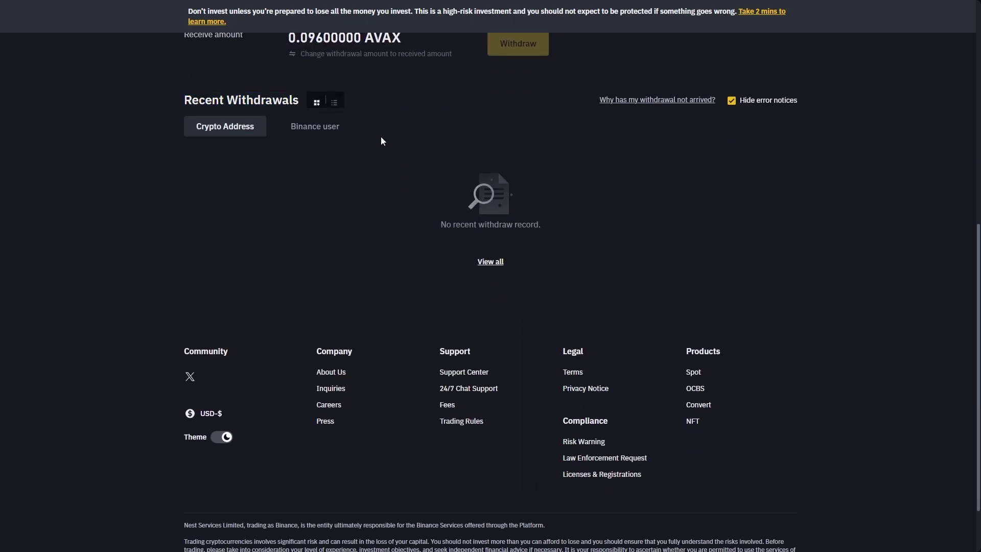
pyautogui.scroll(8, 446, 195)
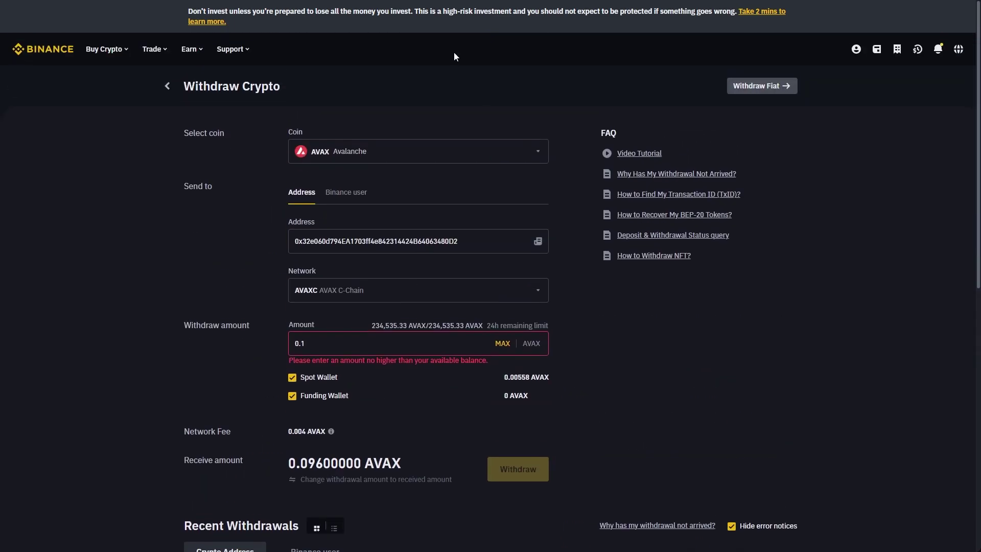
pyautogui.scroll(-6, 693, 316)
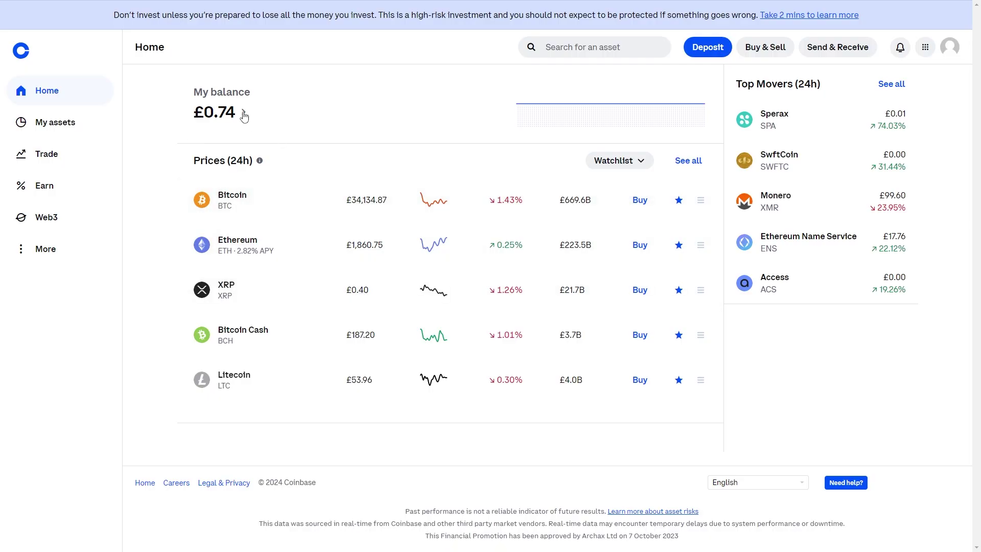
# Open My assets from the £0.74 balance, listing British Pound and Euro
pyautogui.click(238, 111)
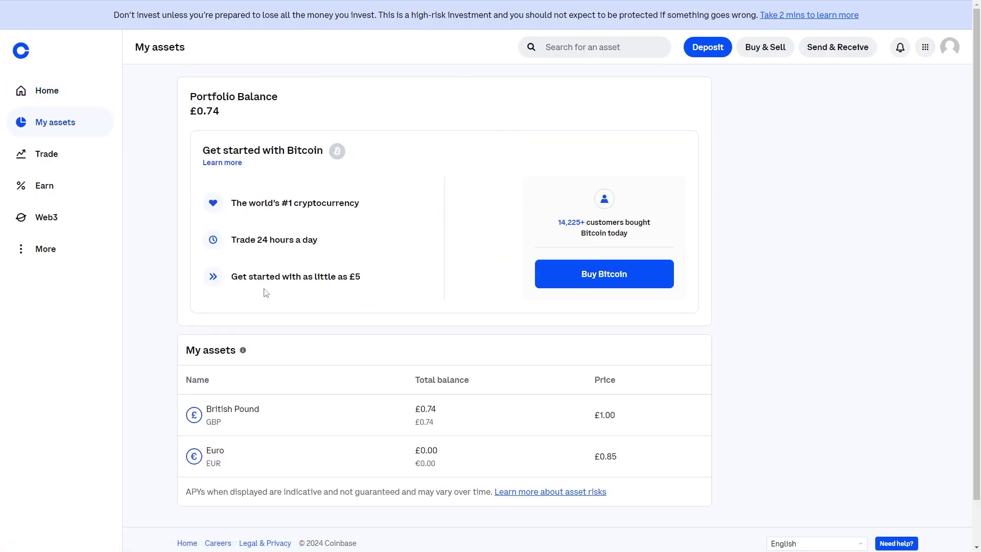
pyautogui.moveTo(196, 350); pyautogui.dragTo(238, 351)
pyautogui.click(414, 352)
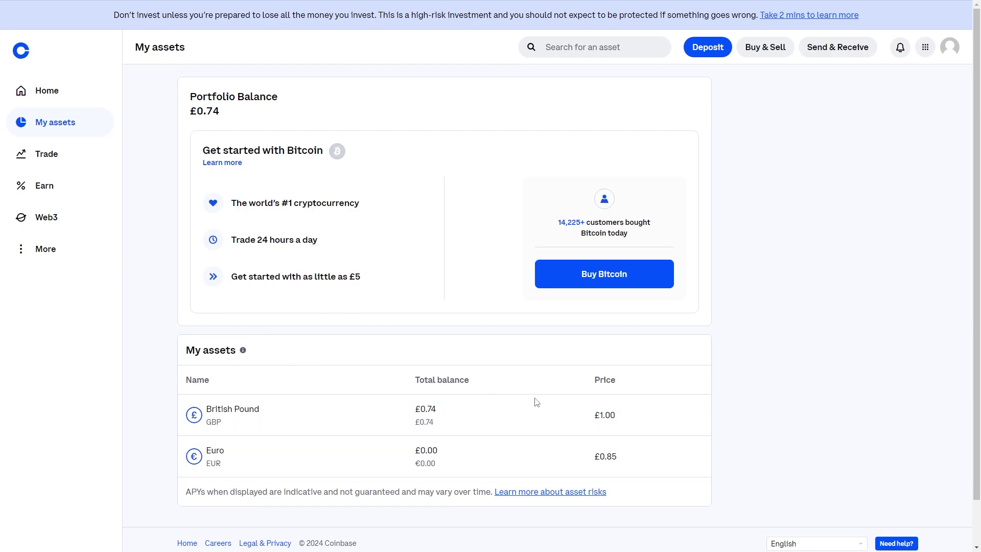